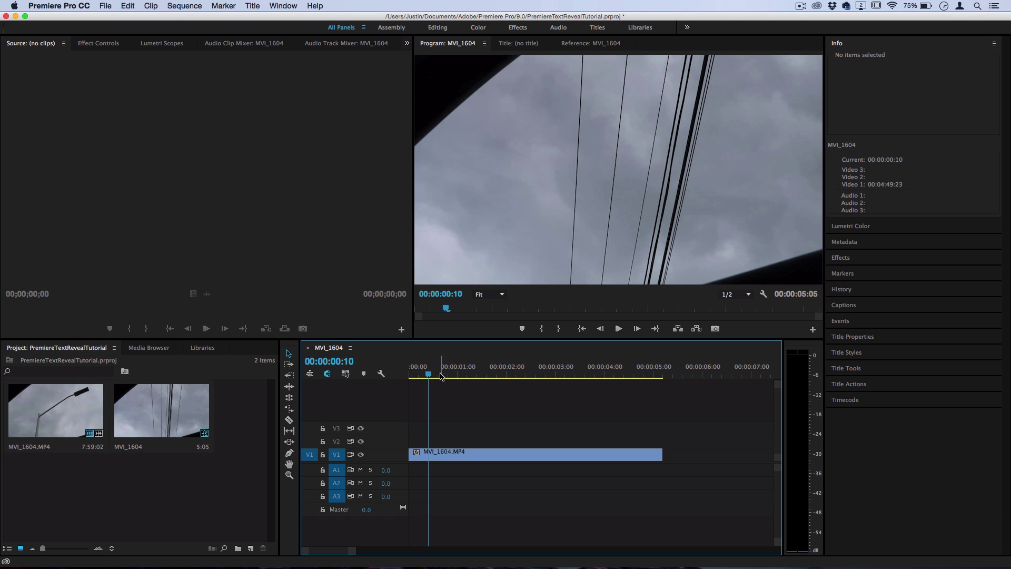
Scrub through the MVI_1604 footage up to where the pole passes.
drag(441, 376, 533, 378)
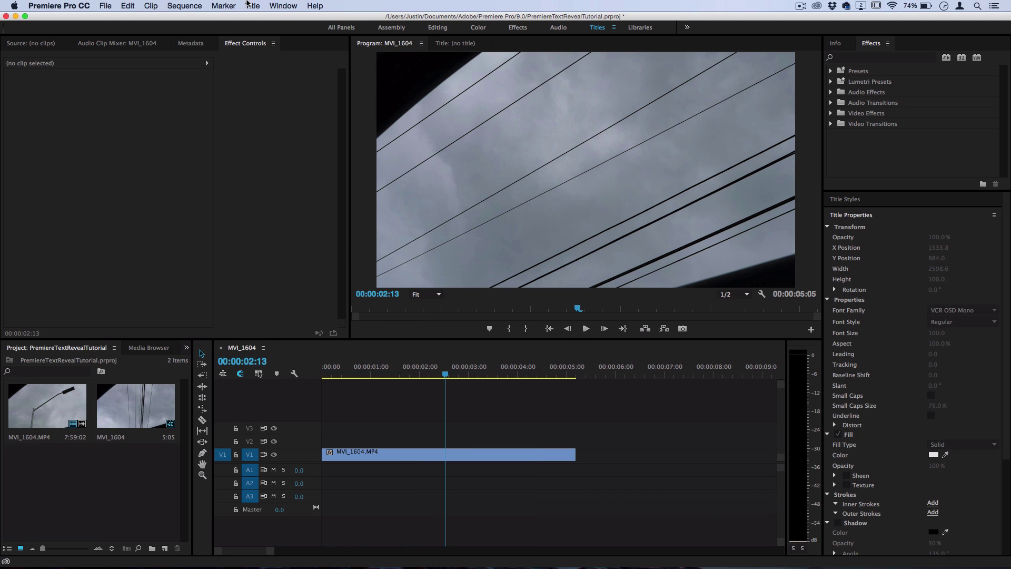
Create the default still title Title 02 and type the channel's @-handle at the lower left.
click(253, 6)
mouse_move(327, 38)
click(385, 38)
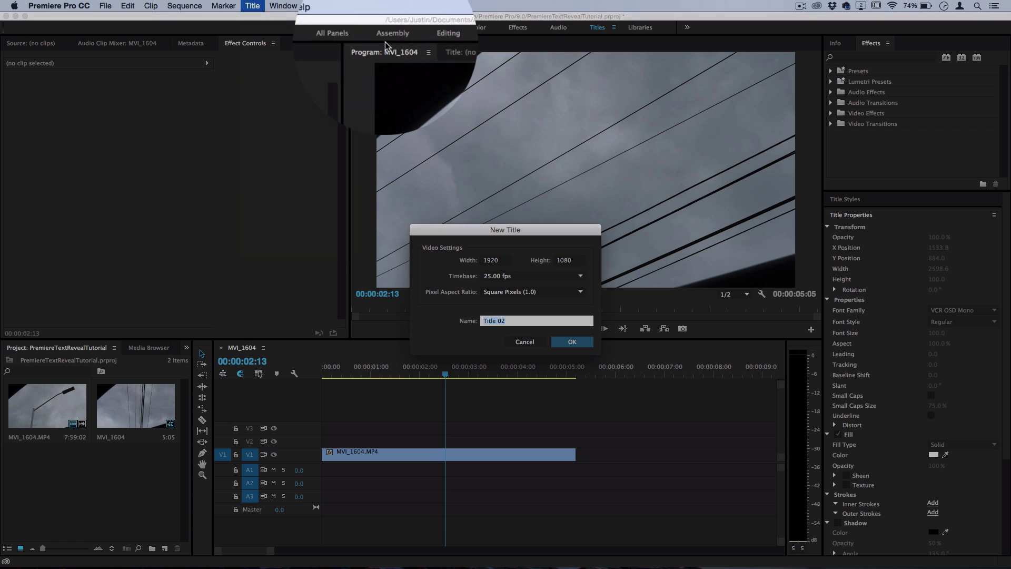
key(Return)
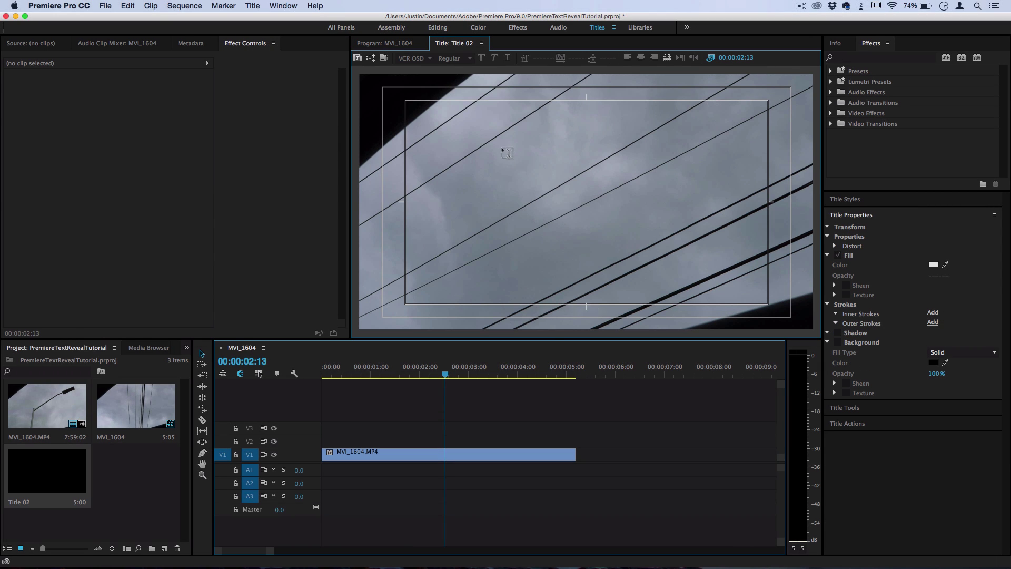
click(424, 288)
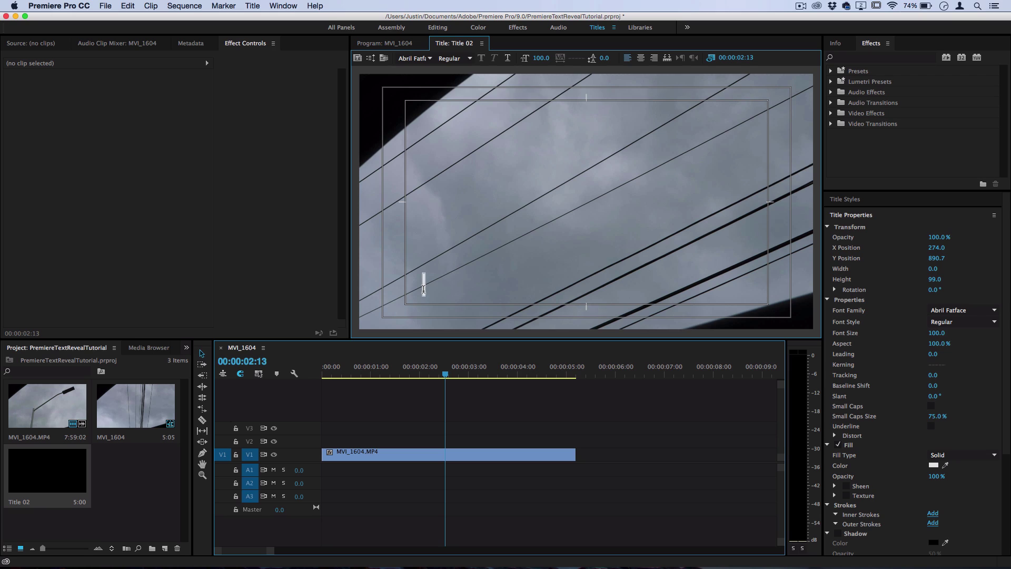
text(@Justin)
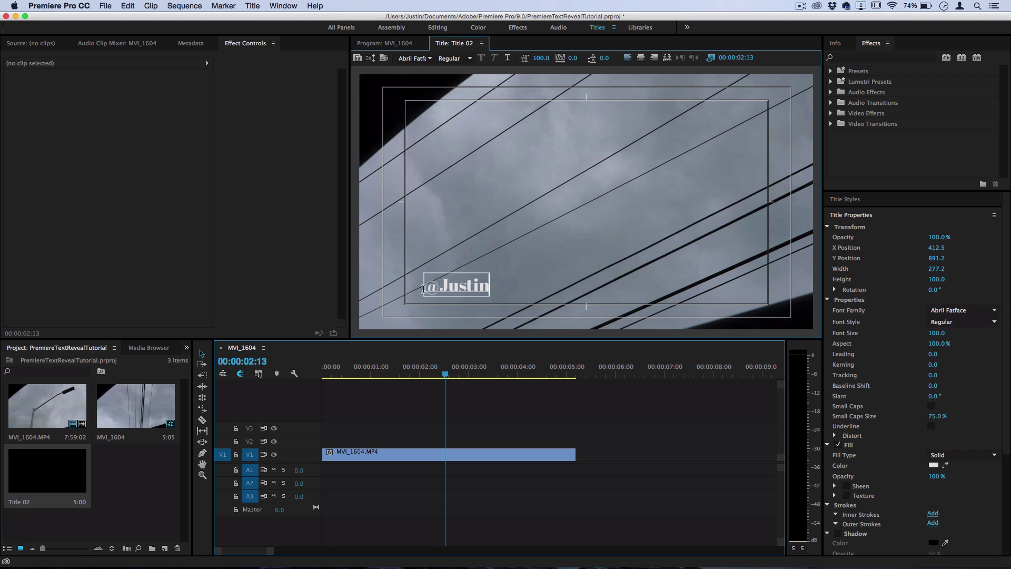
text(Odisho)
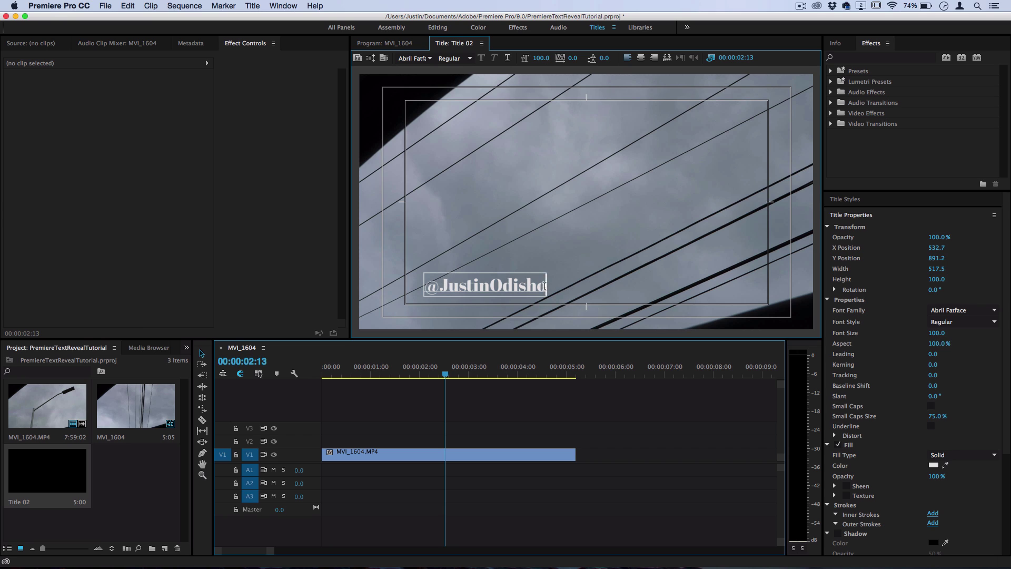
Set the handle text to VCR OSD Mono and move it left to X position 648.1.
drag(545, 286, 355, 270)
click(429, 58)
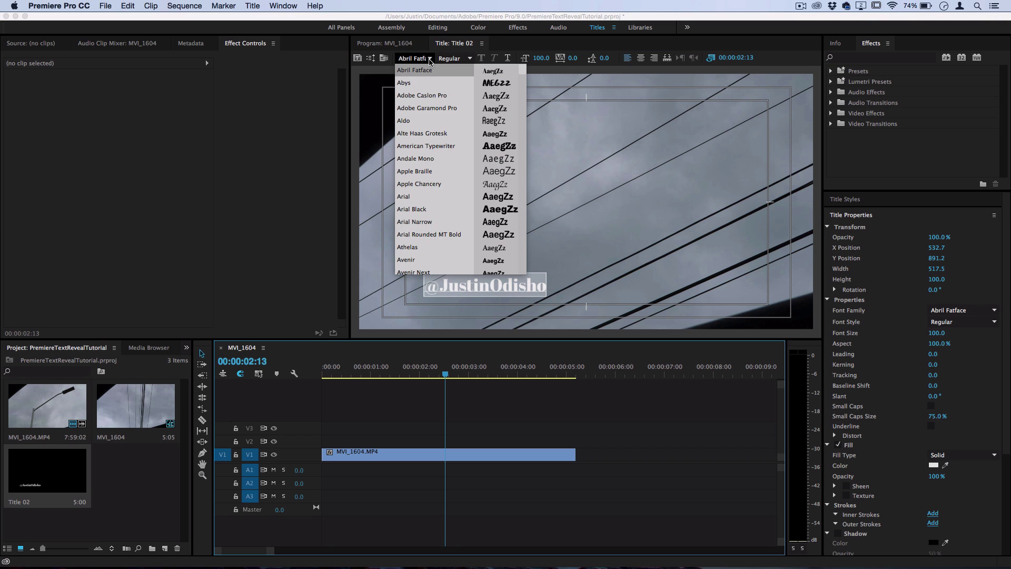
text(R OSD)
click(400, 58)
text(V)
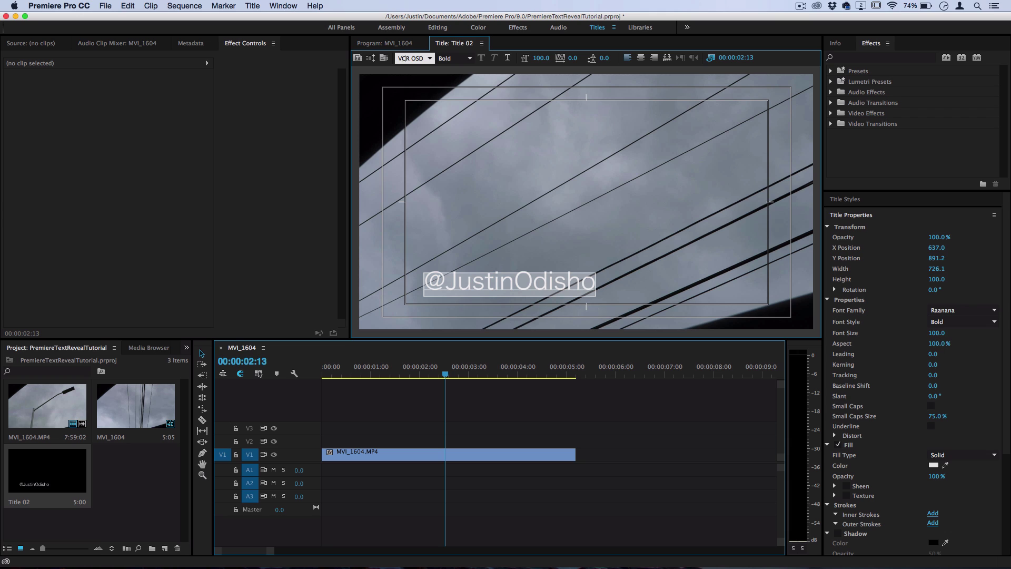
text(CR)
key(Return)
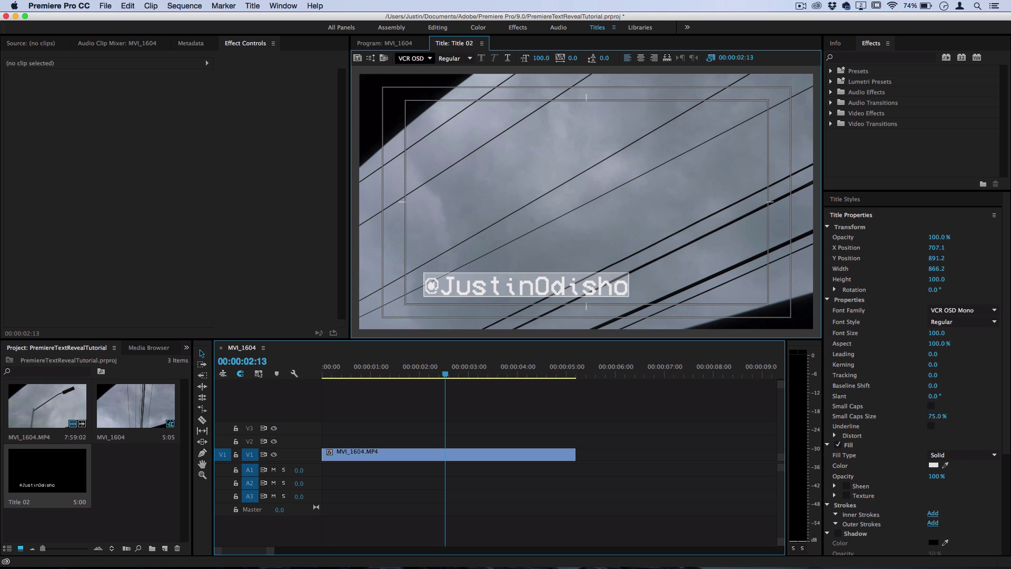
click(544, 277)
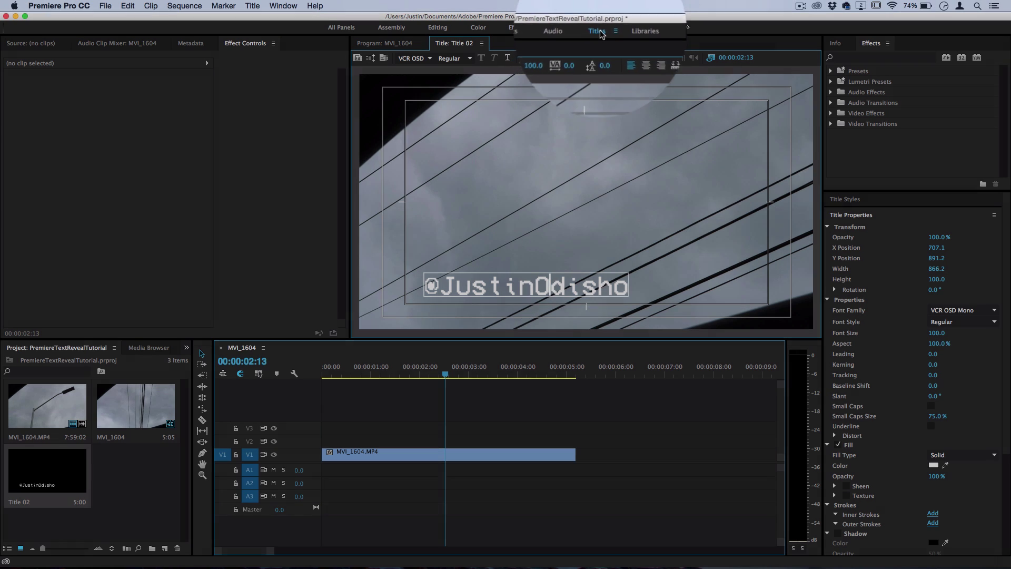
mouse_move(923, 251)
mouse_down()
mouse_move(893, 251)
mouse_move(934, 248)
mouse_up()
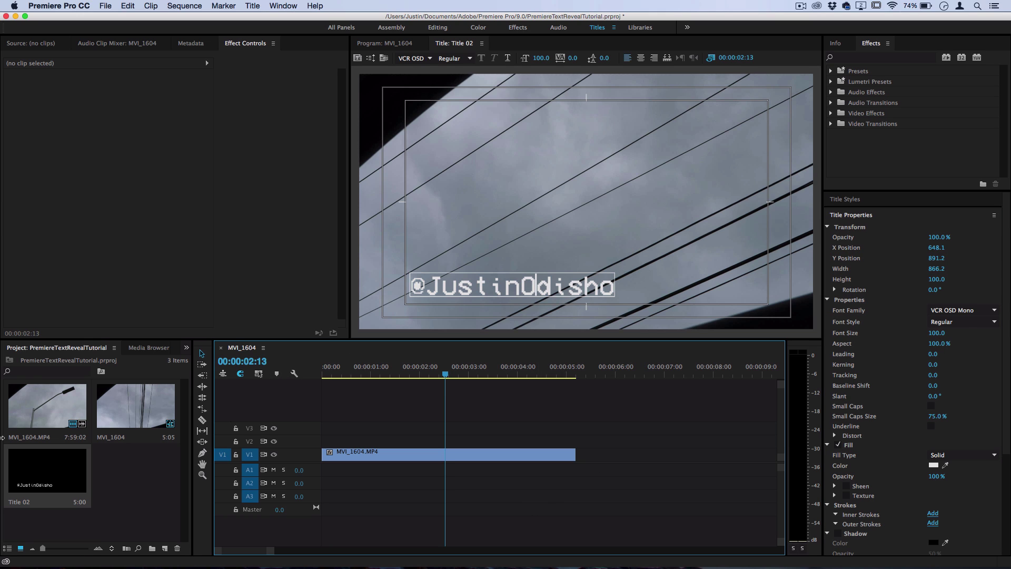
Place Title 02 on V2 above MVI_1604.MP4 and trim its end to match the clip.
click(60, 471)
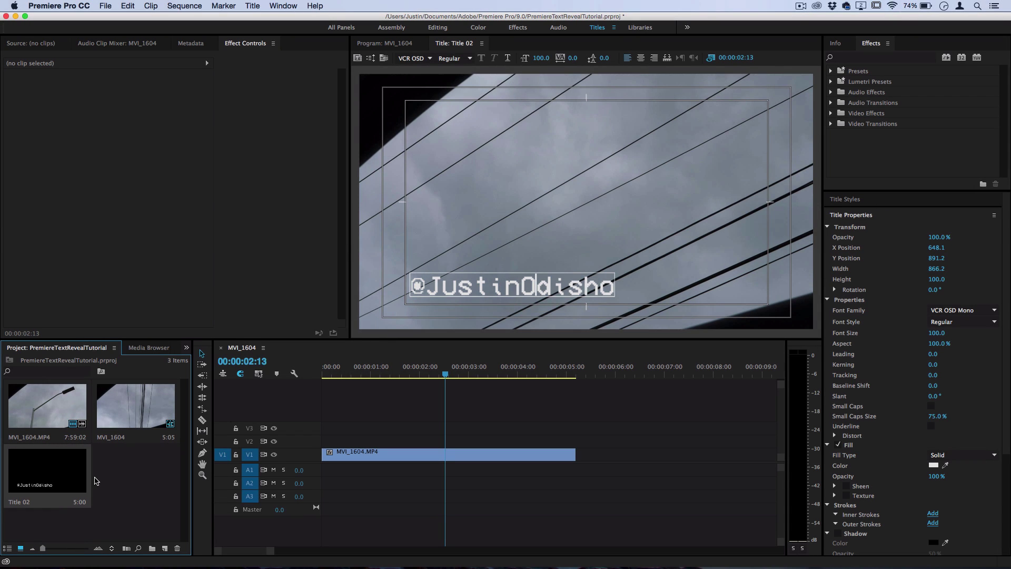
drag(52, 477, 324, 441)
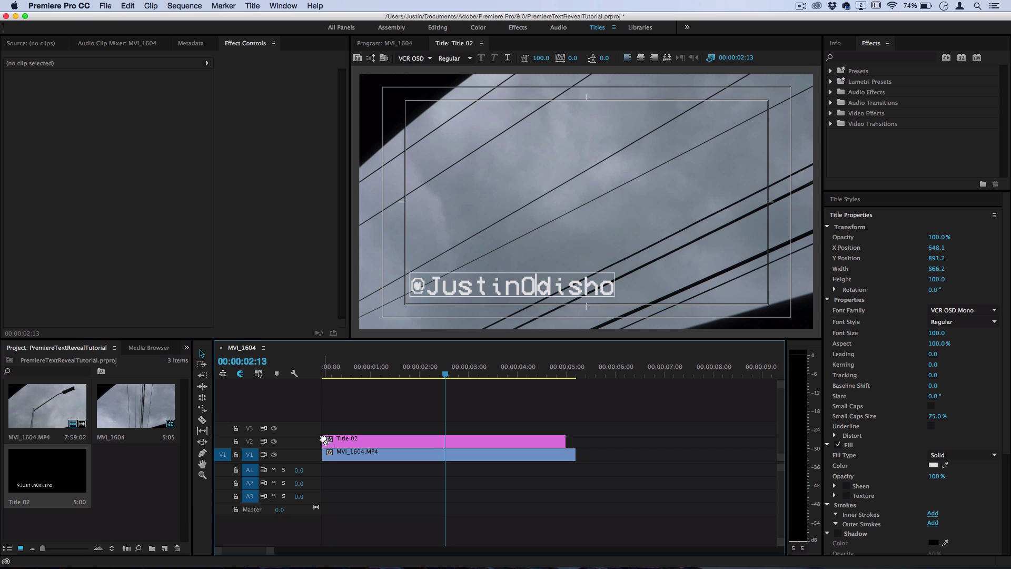
drag(441, 376, 498, 363)
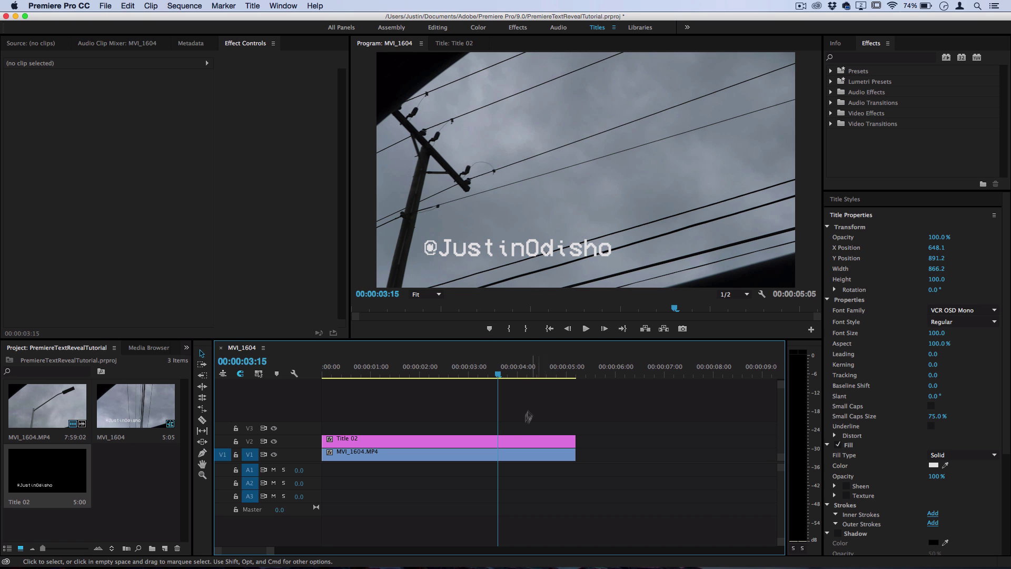
Add a pen mask, Mask (1), to Title 02's Opacity and step forward to 03:16.
click(515, 442)
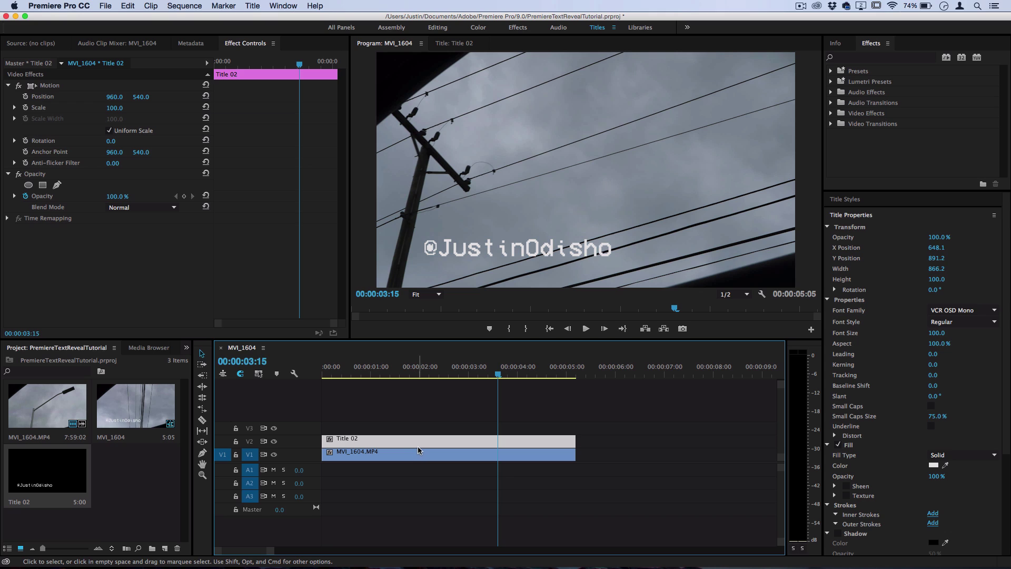
key(Right)
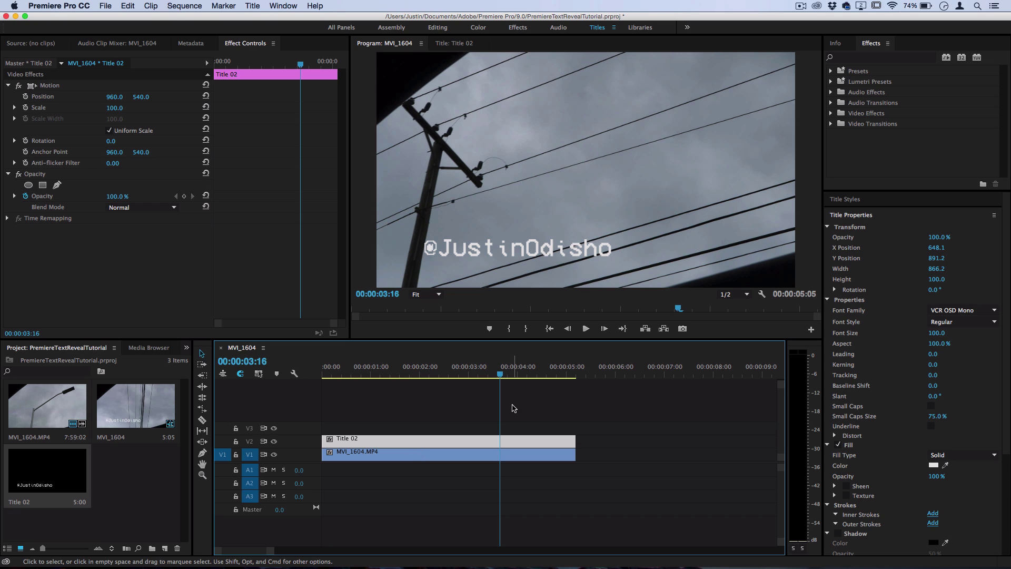
key(Left)
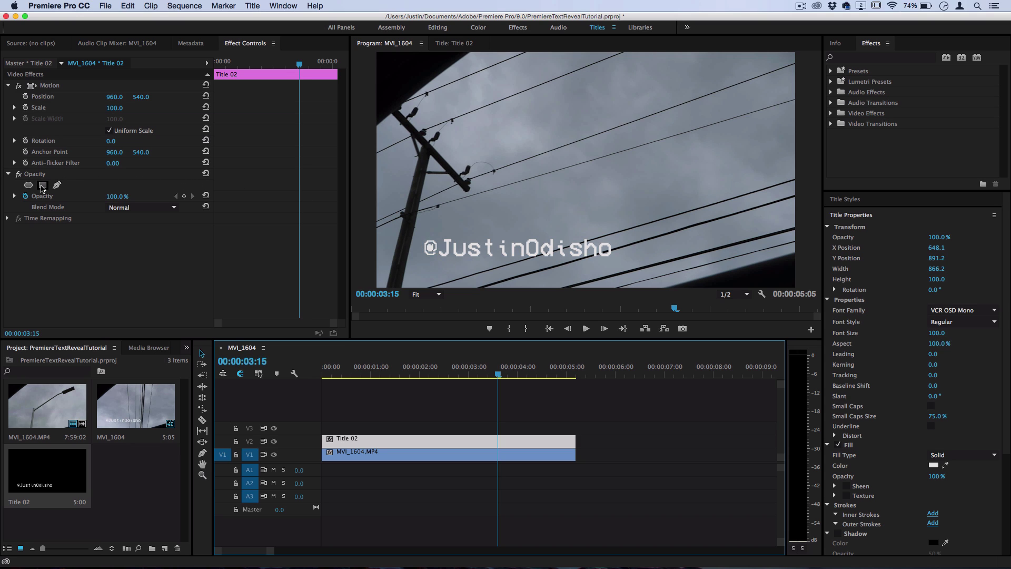
click(232, 44)
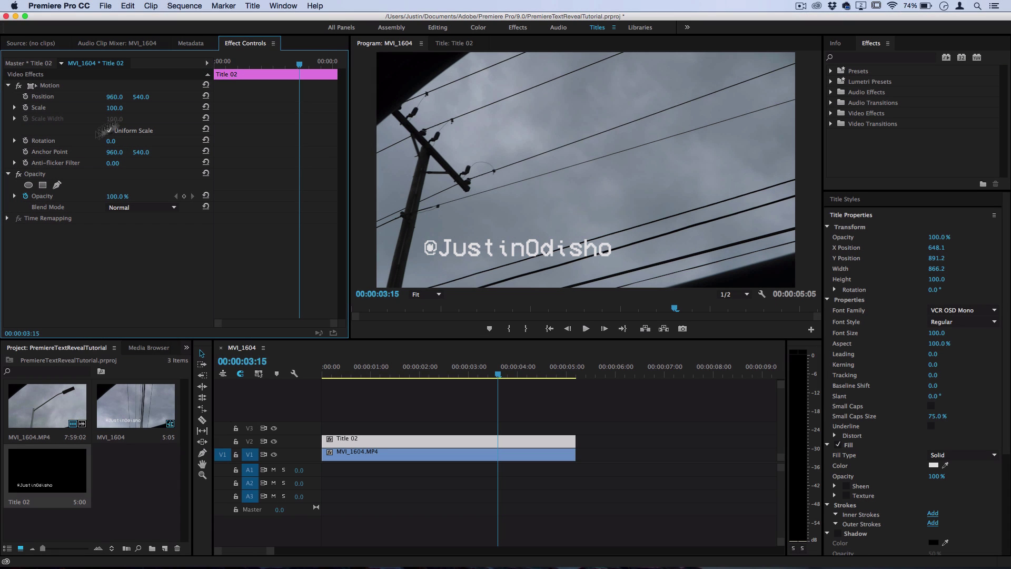
click(42, 184)
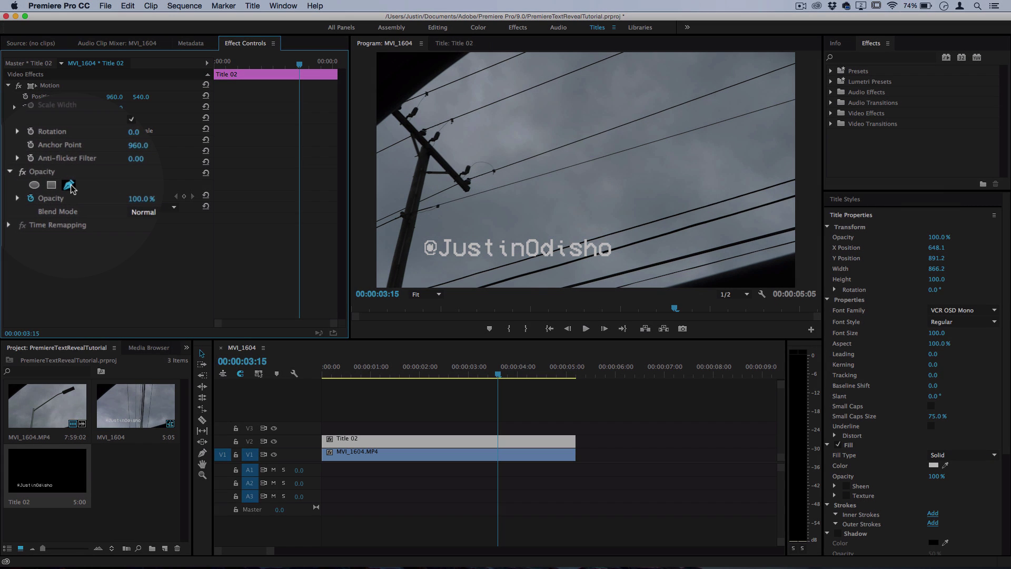
key(Right)
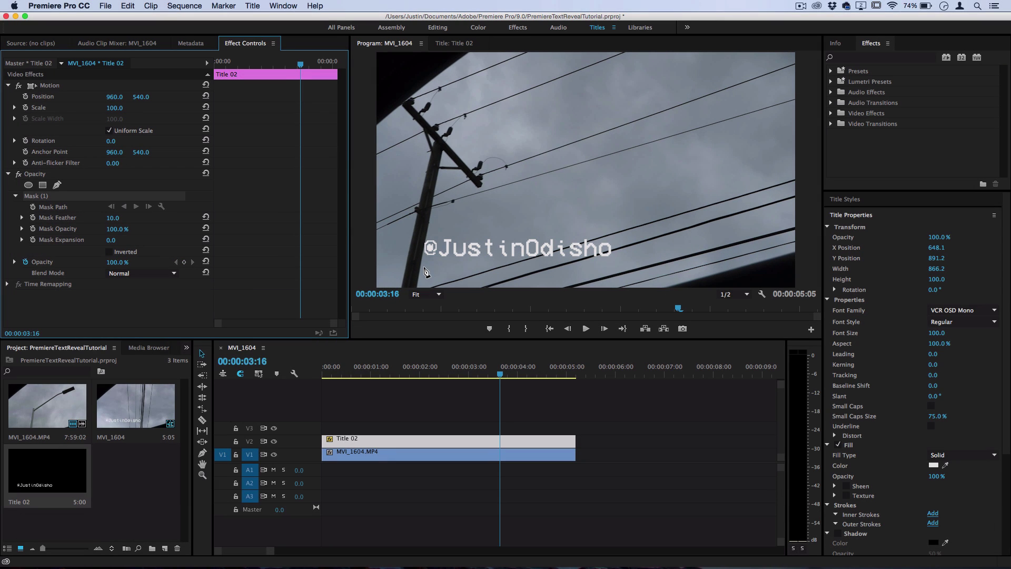
At 03:17, draw a closed four-point mask from the pole's edge around the title's @.
key(Right)
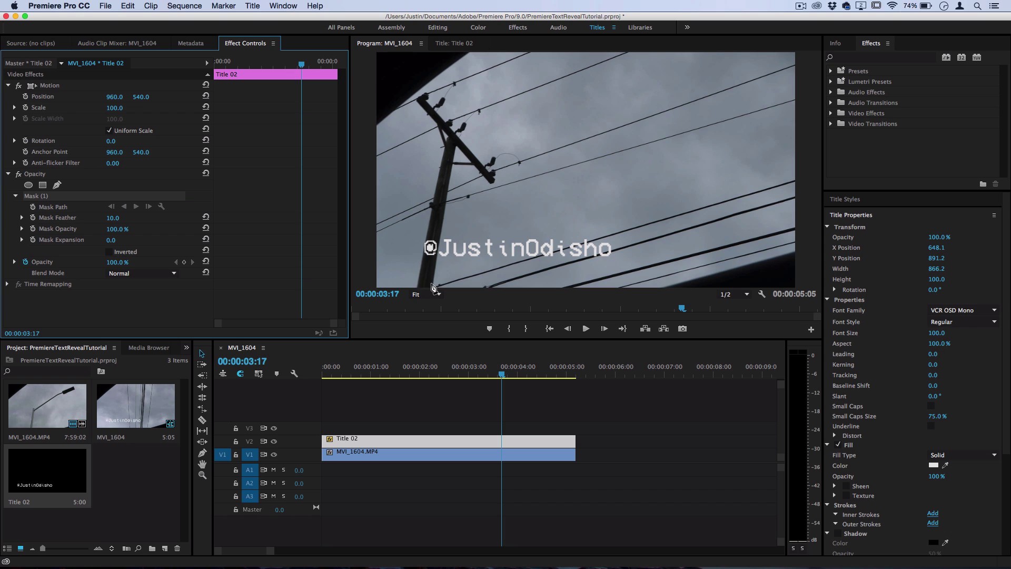
drag(433, 288, 446, 215)
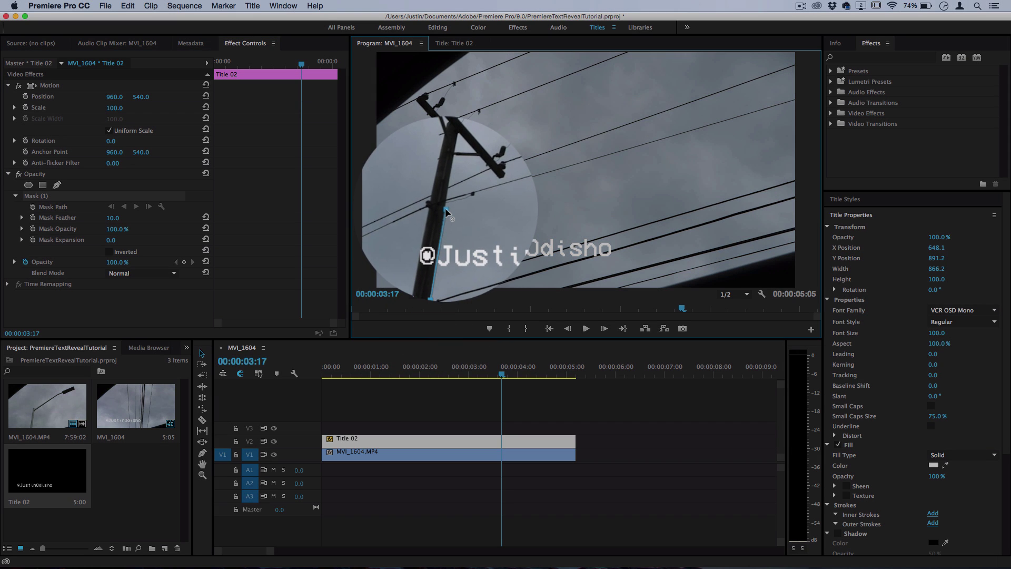
click(623, 189)
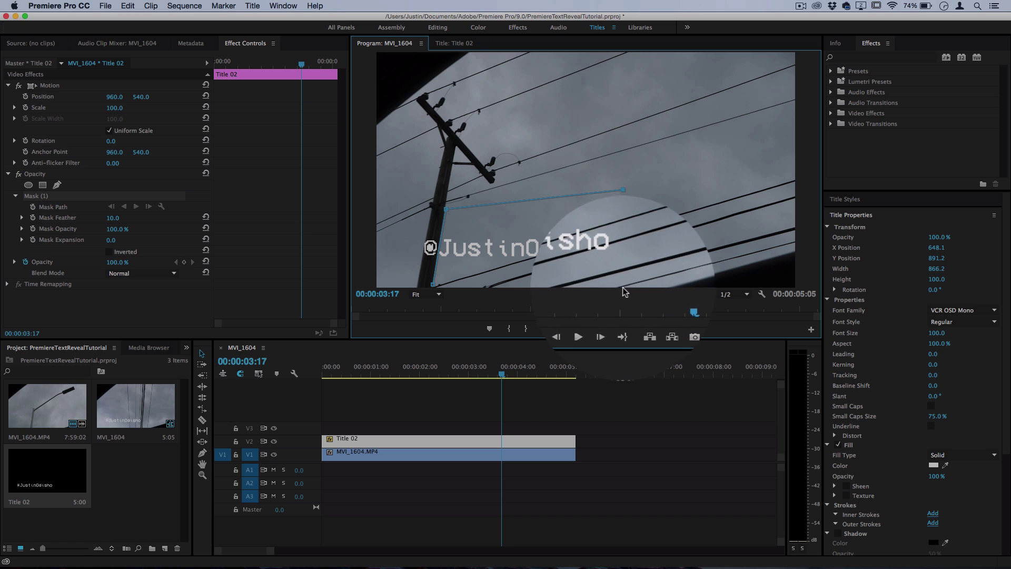
click(650, 287)
click(433, 284)
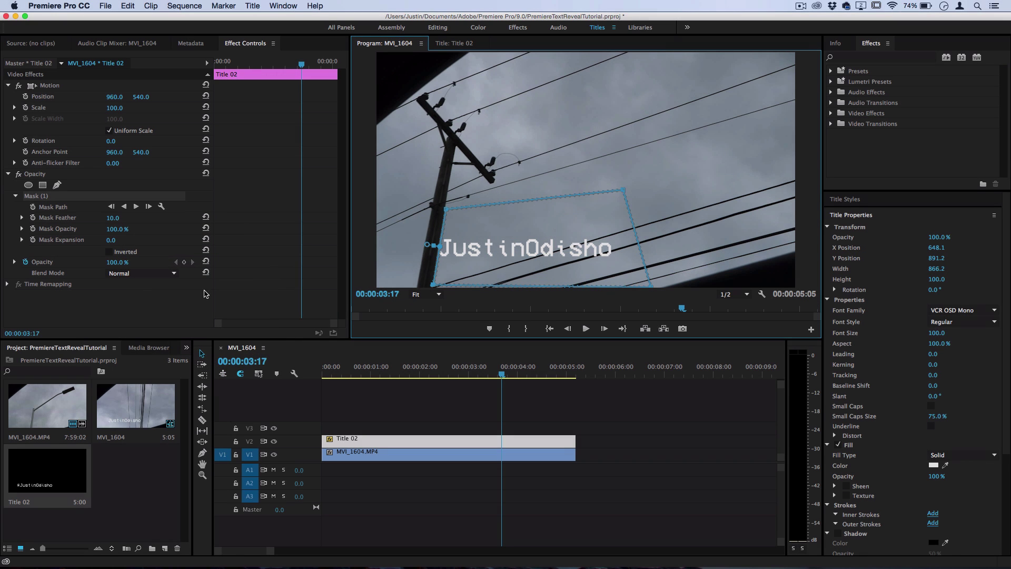
Track the mask forward three frames, shifting it right so its edge stays on the pole.
click(149, 206)
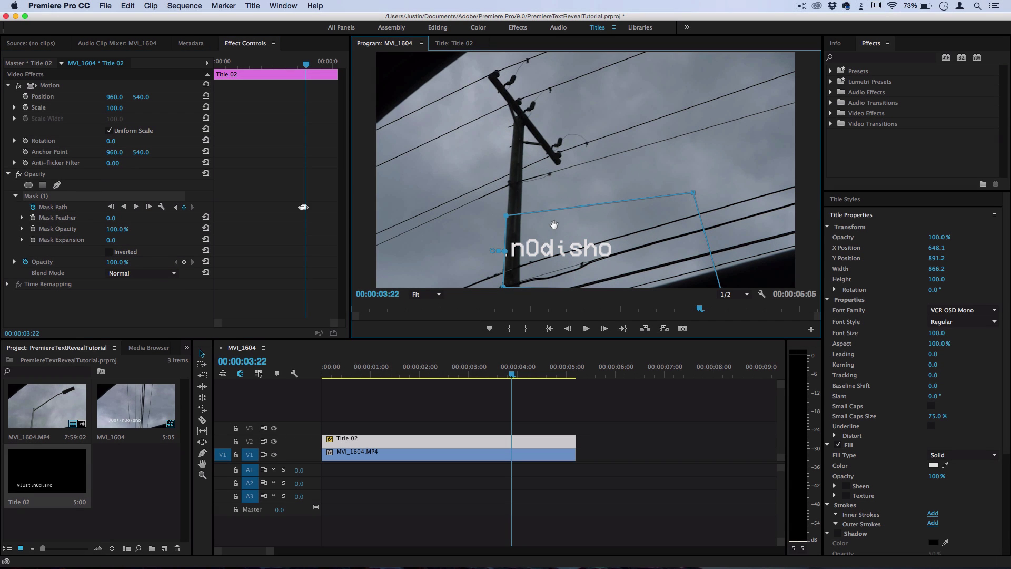
drag(550, 223, 568, 223)
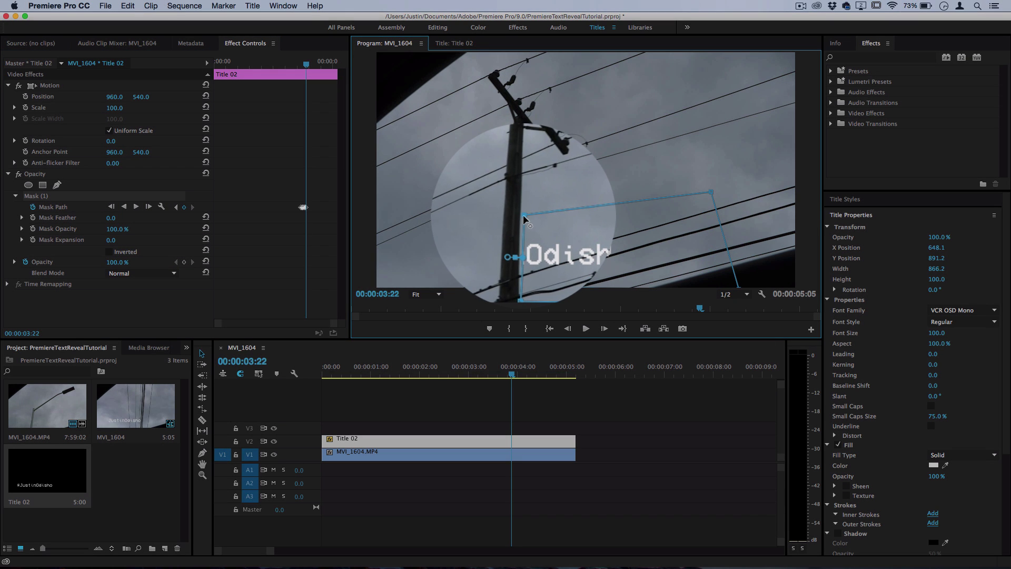
click(149, 206)
drag(556, 234, 574, 234)
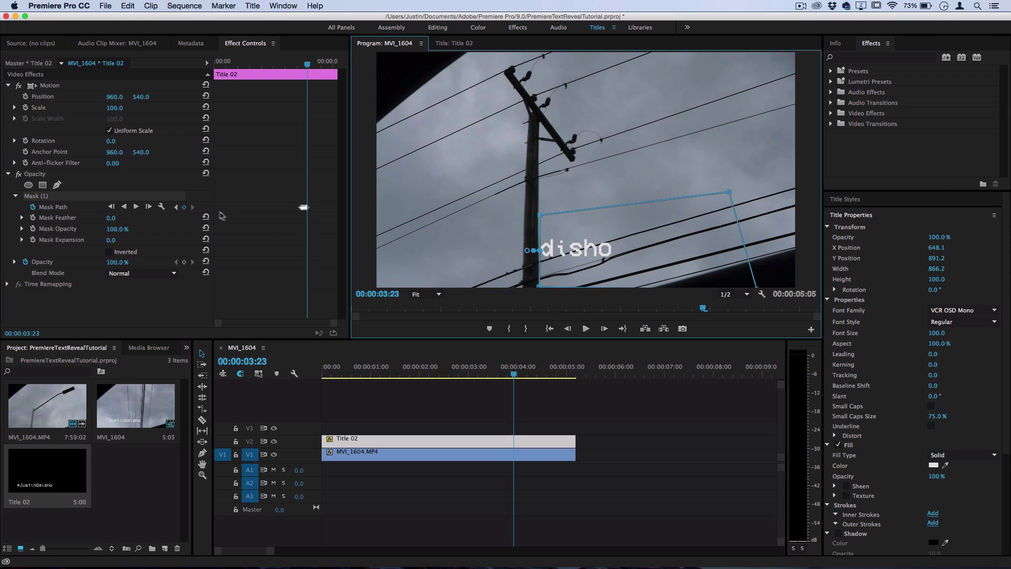
click(149, 207)
drag(631, 235, 649, 238)
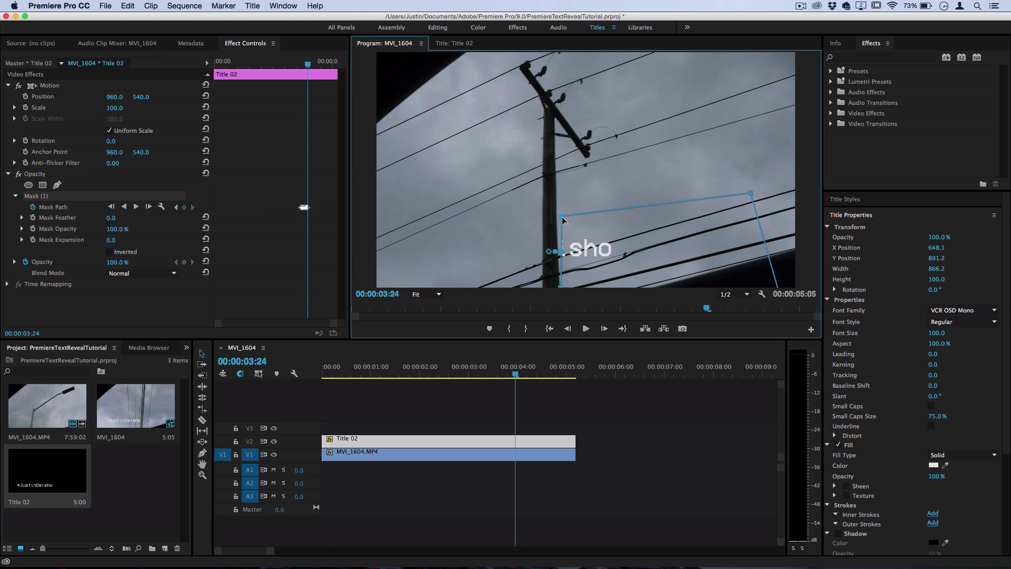
drag(563, 217, 556, 215)
Continue tracking frames 04:00 through 04:02, adjusting the mask until the last letter disappears.
click(149, 206)
drag(621, 238, 616, 248)
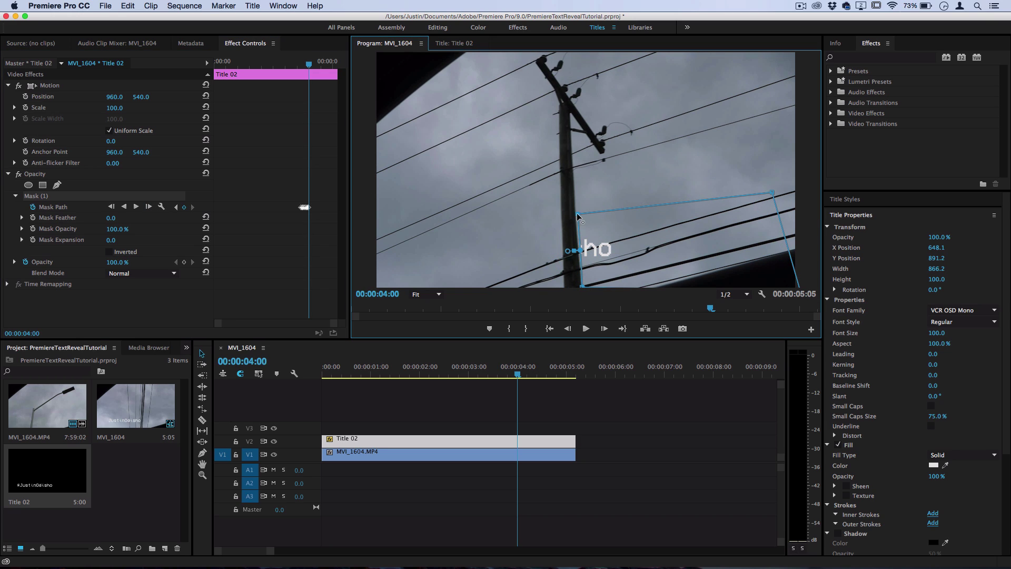
click(149, 207)
drag(636, 228, 651, 230)
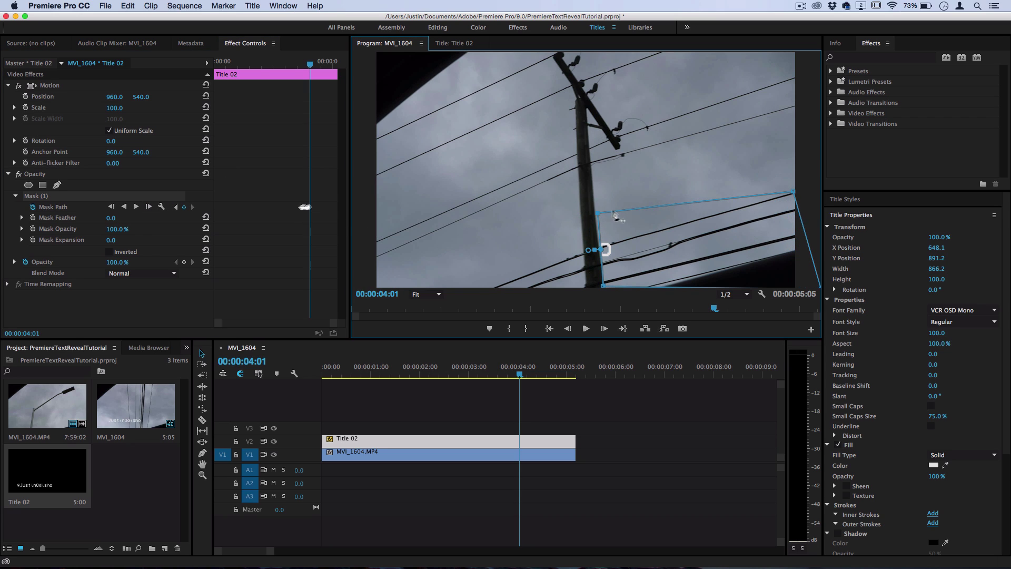
drag(597, 211, 595, 214)
click(148, 206)
click(625, 238)
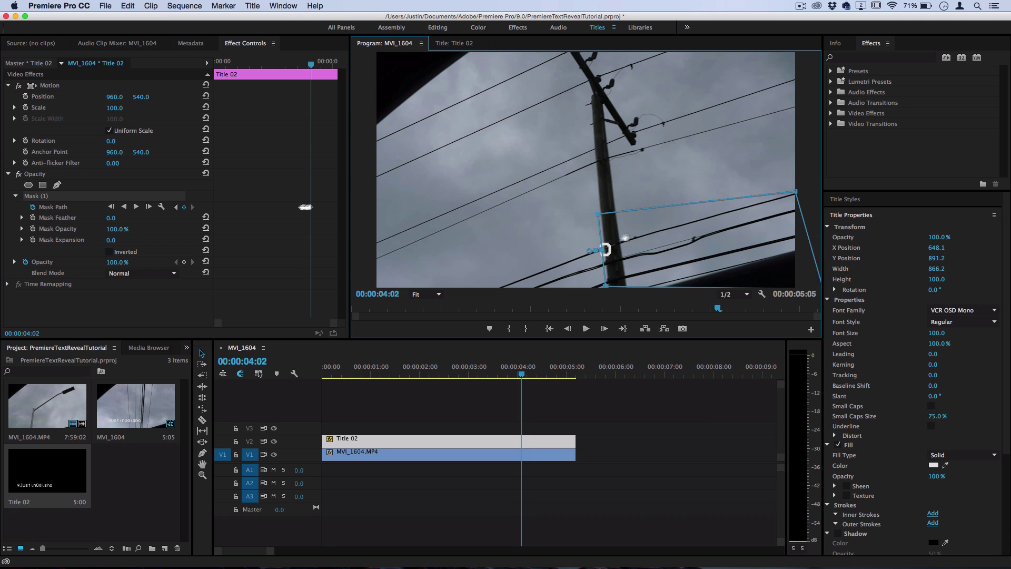
drag(625, 238, 628, 239)
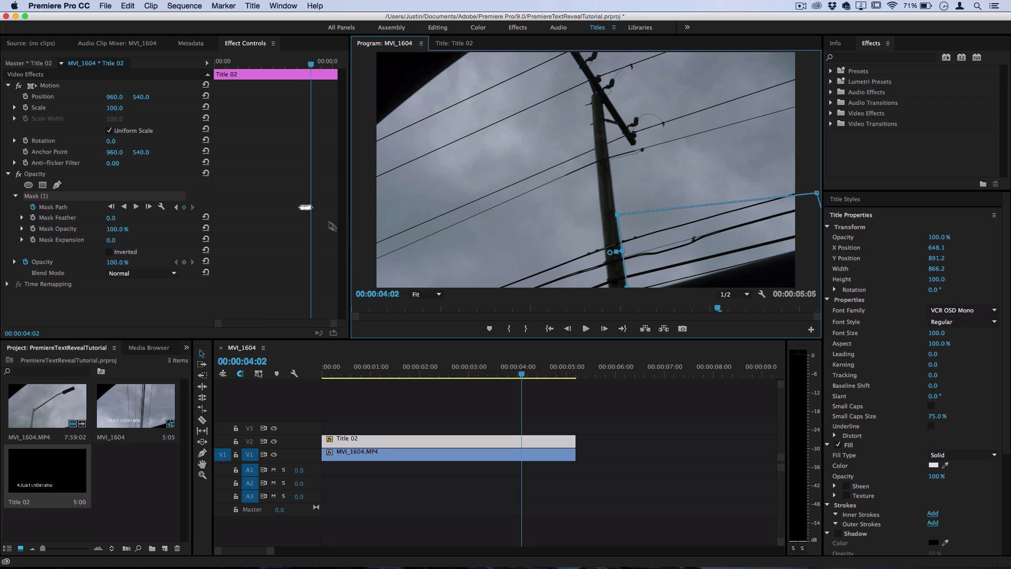
Play the sequence from 00:00:00 to preview the pole wiping away the title.
click(519, 375)
key(space)
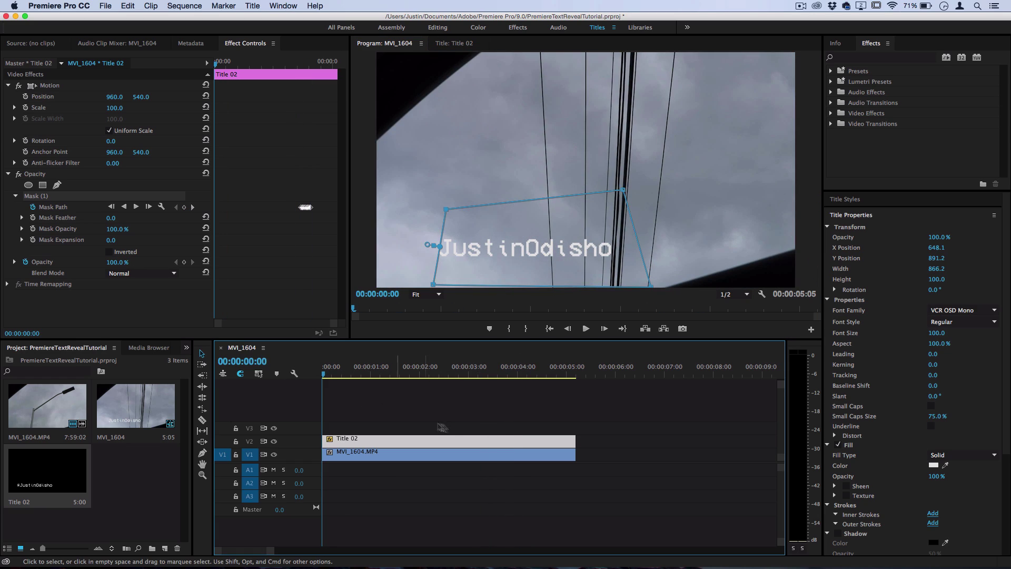